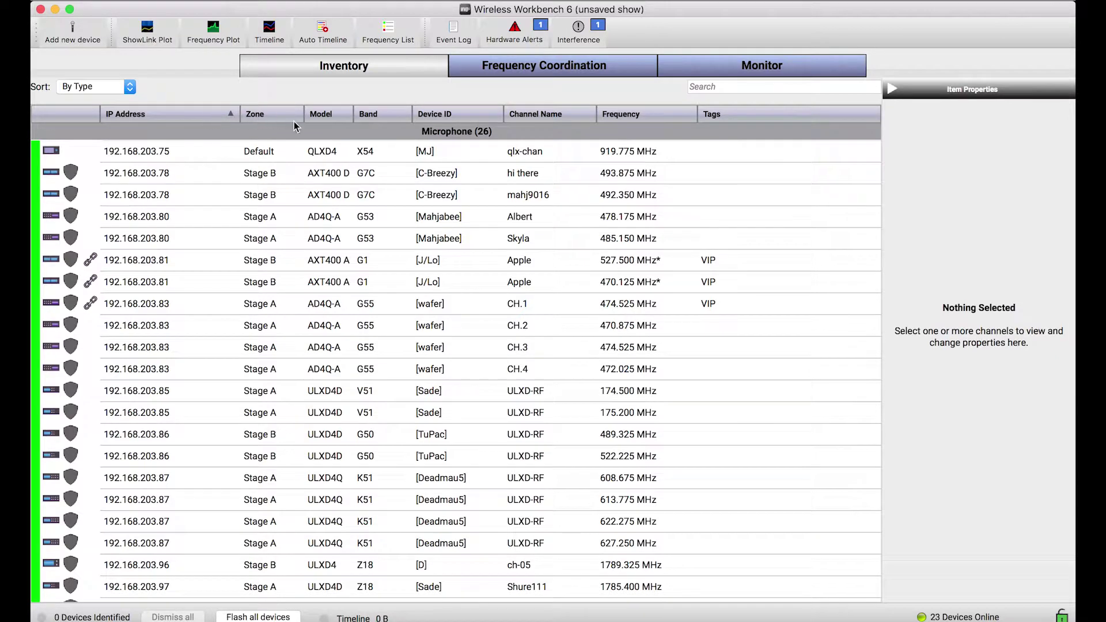
# Show the G & Ch column beside Channel Name in the inventory table
pyautogui.rightClick(554, 119)
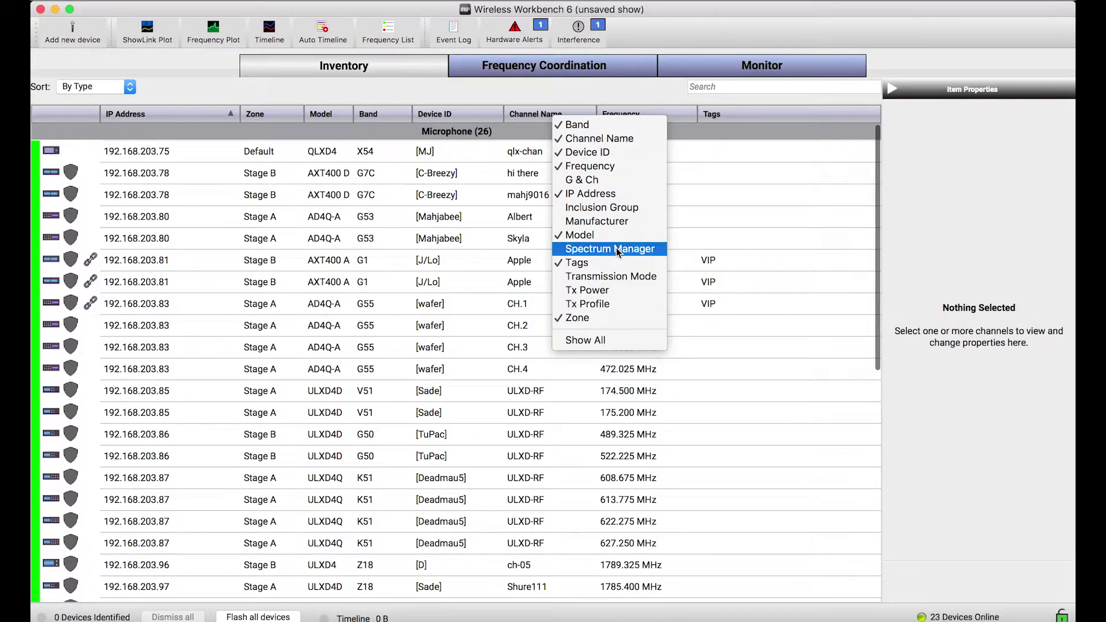
pyautogui.click(618, 179)
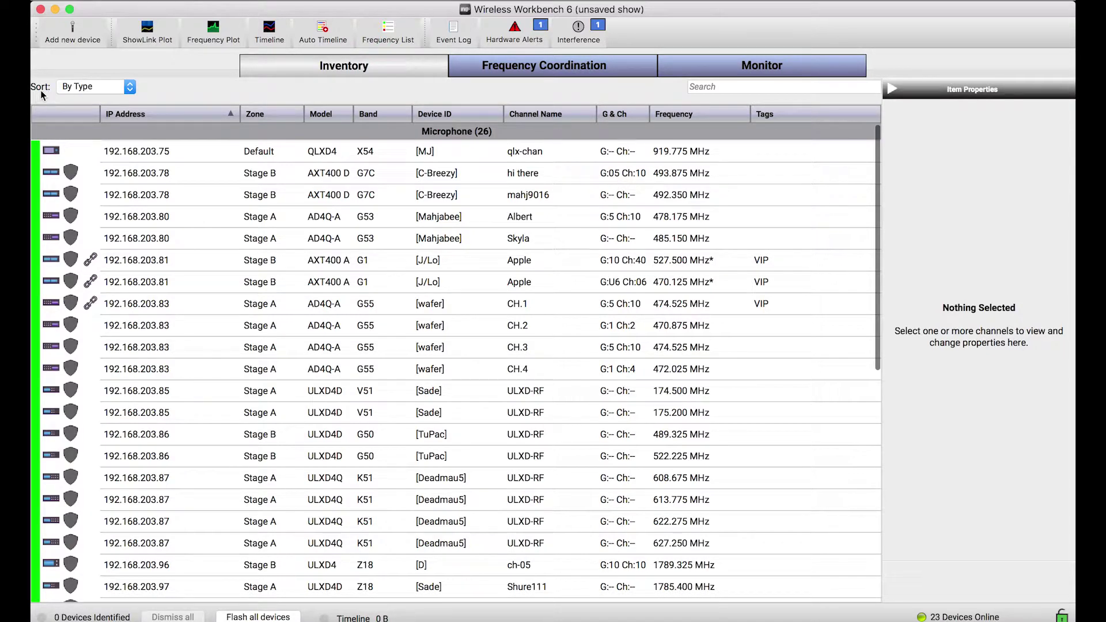
pyautogui.click(88, 88)
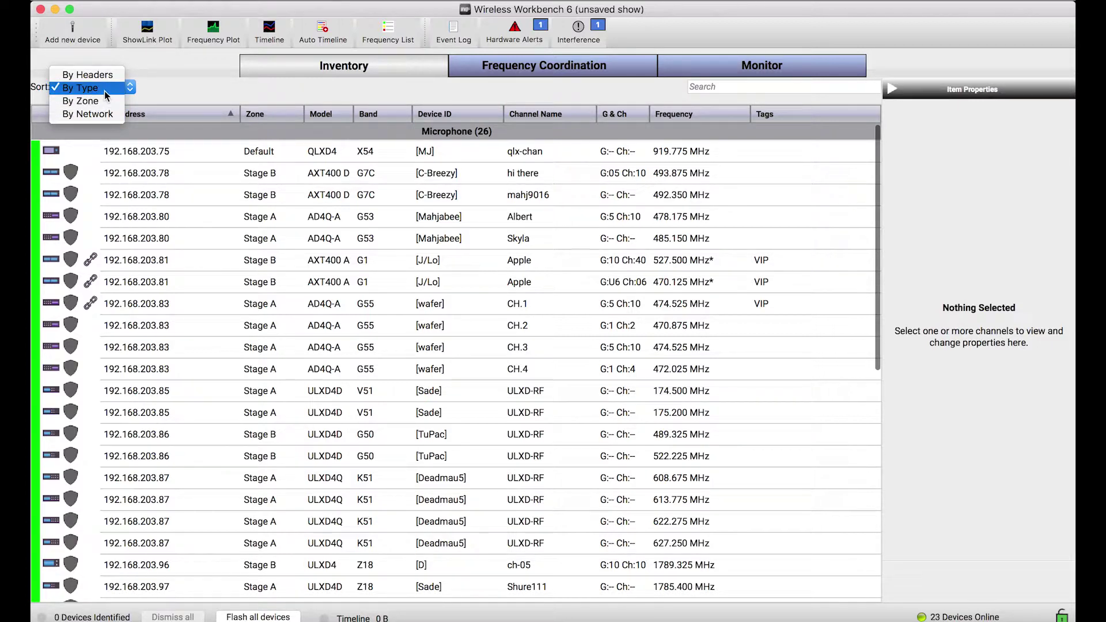
pyautogui.click(106, 93)
pyautogui.scroll(-10, 436, 132)
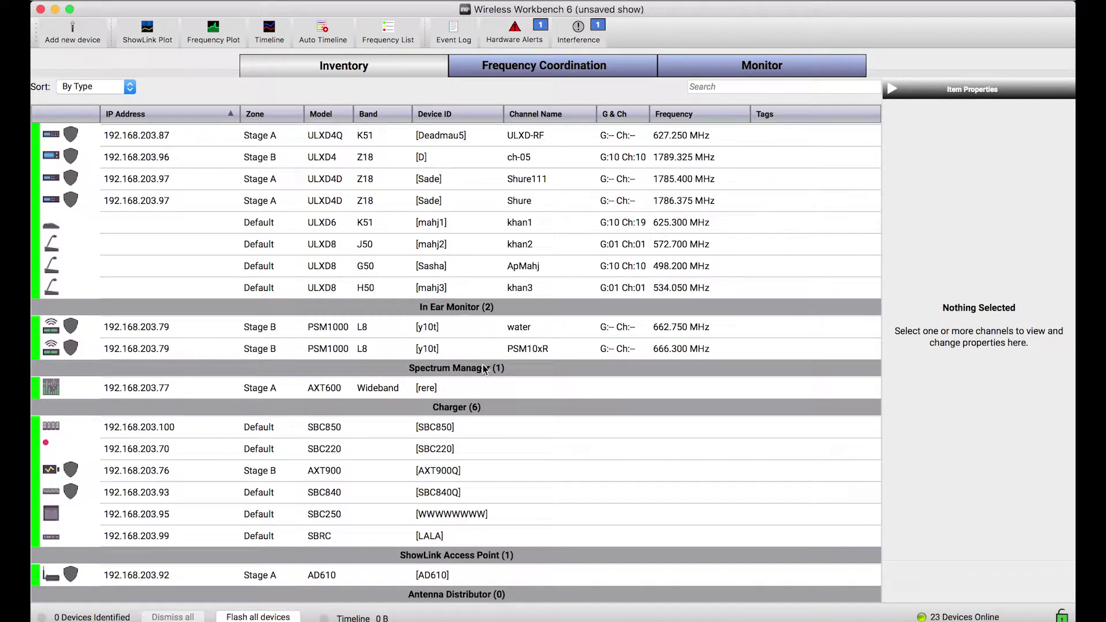
pyautogui.scroll(10, 478, 380)
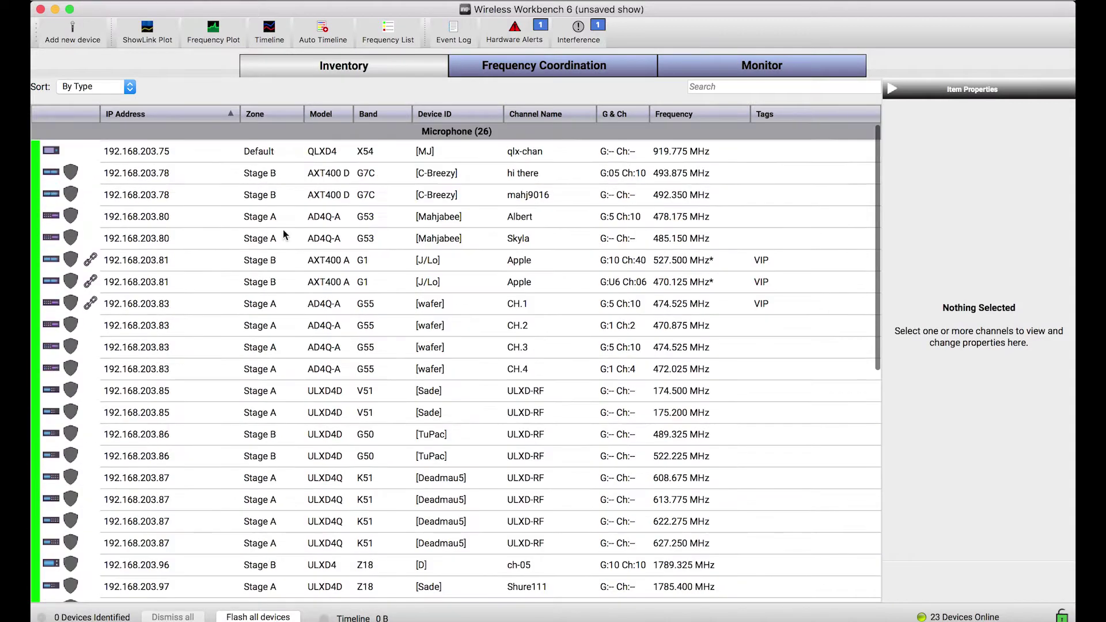
pyautogui.click(109, 85)
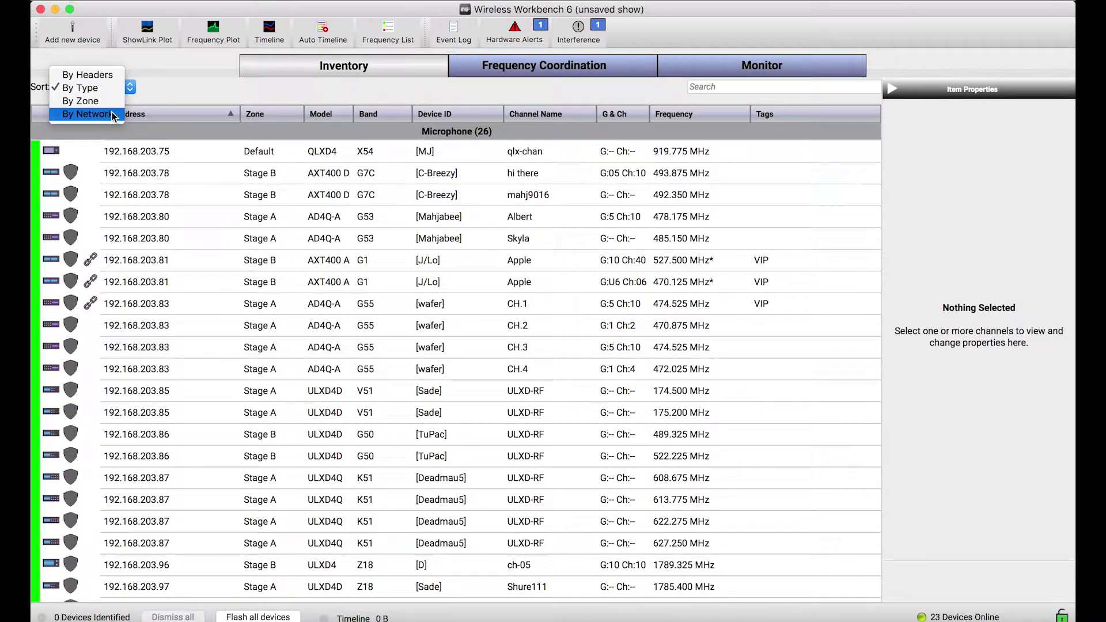
pyautogui.click(95, 102)
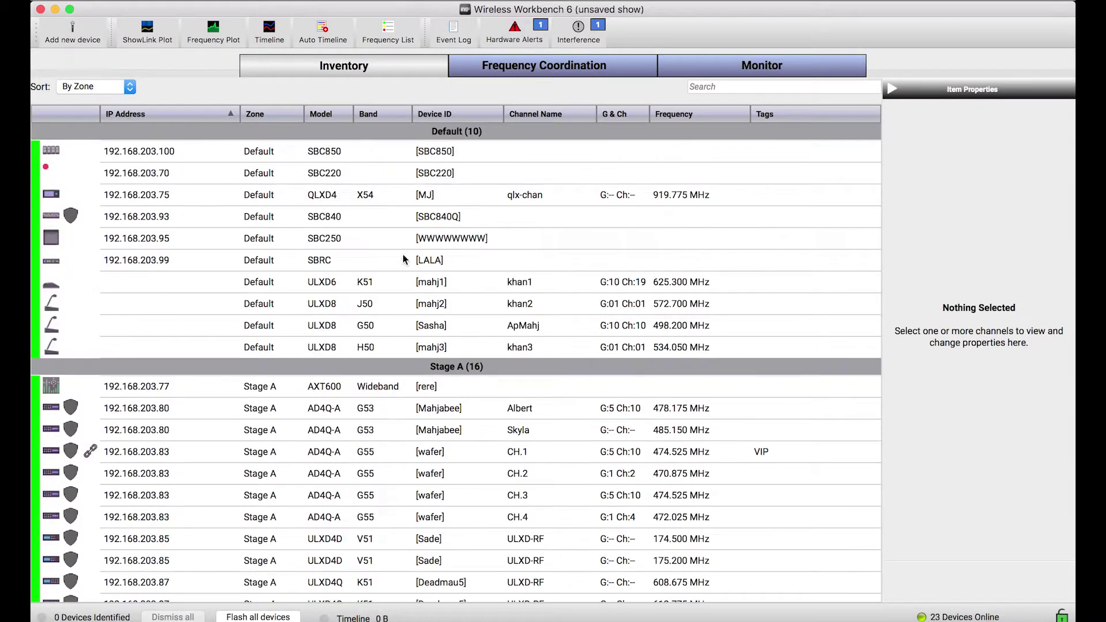
pyautogui.scroll(-6, 403, 254)
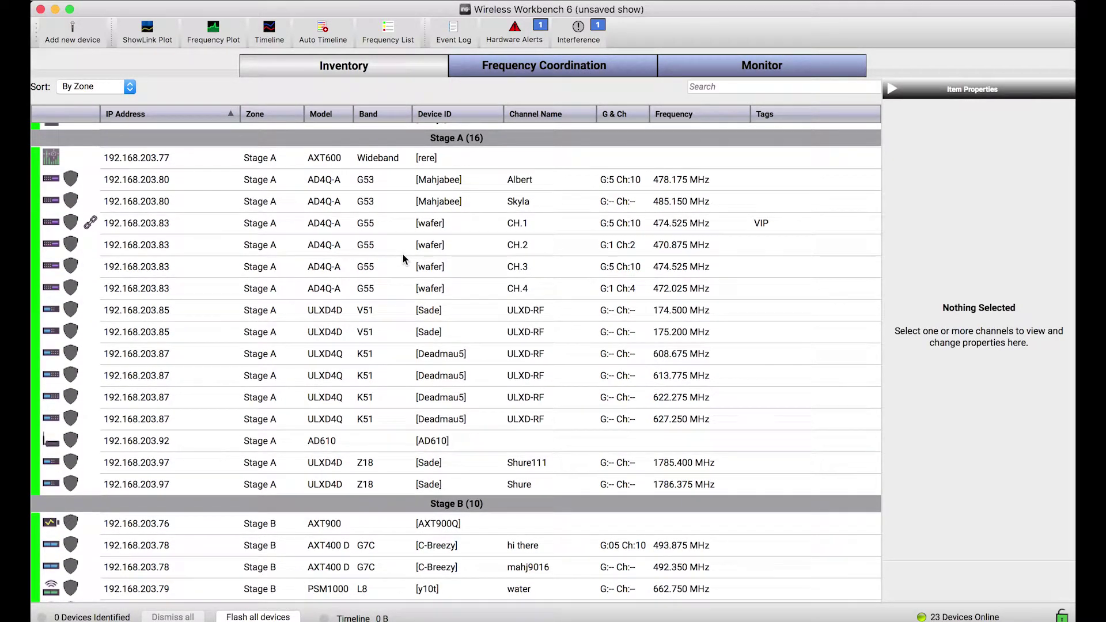
pyautogui.click(106, 86)
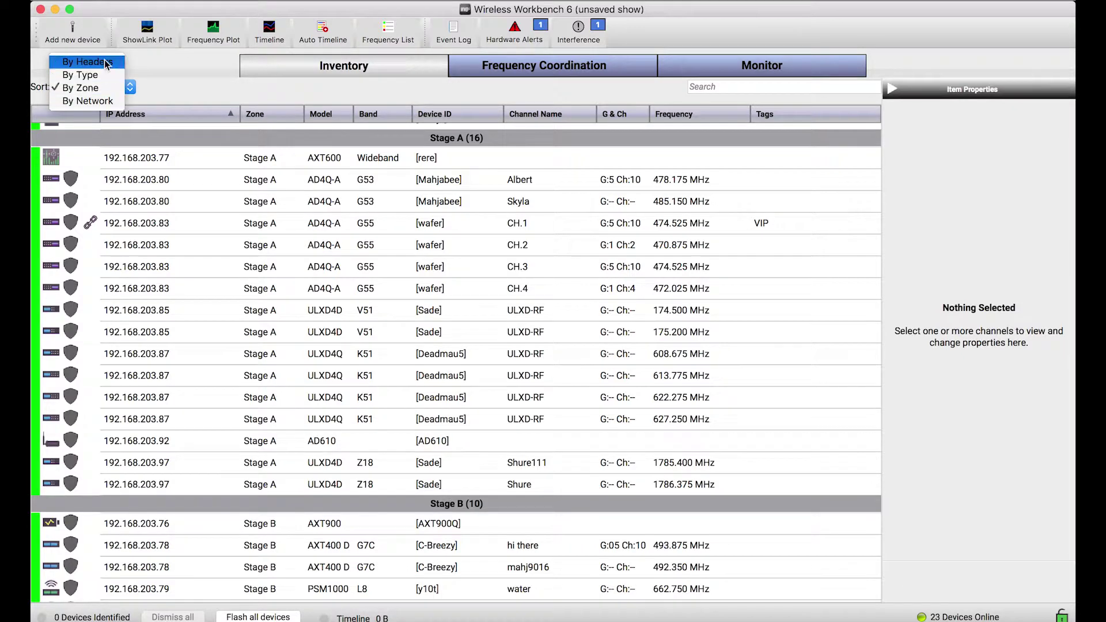
pyautogui.click(105, 61)
pyautogui.scroll(5, 424, 240)
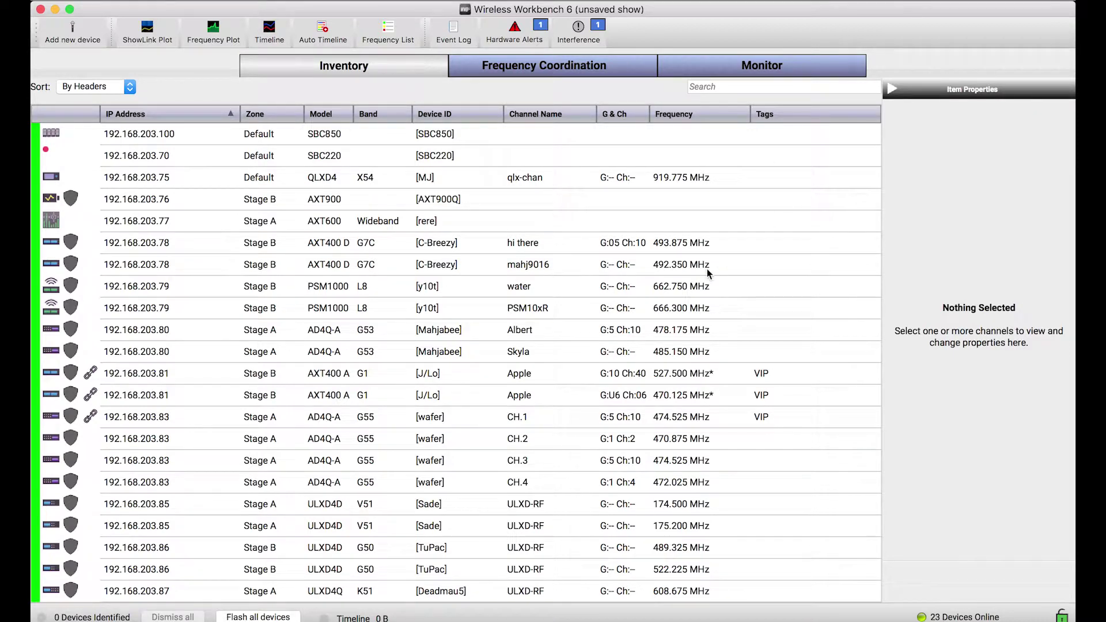
pyautogui.scroll(-1, 707, 272)
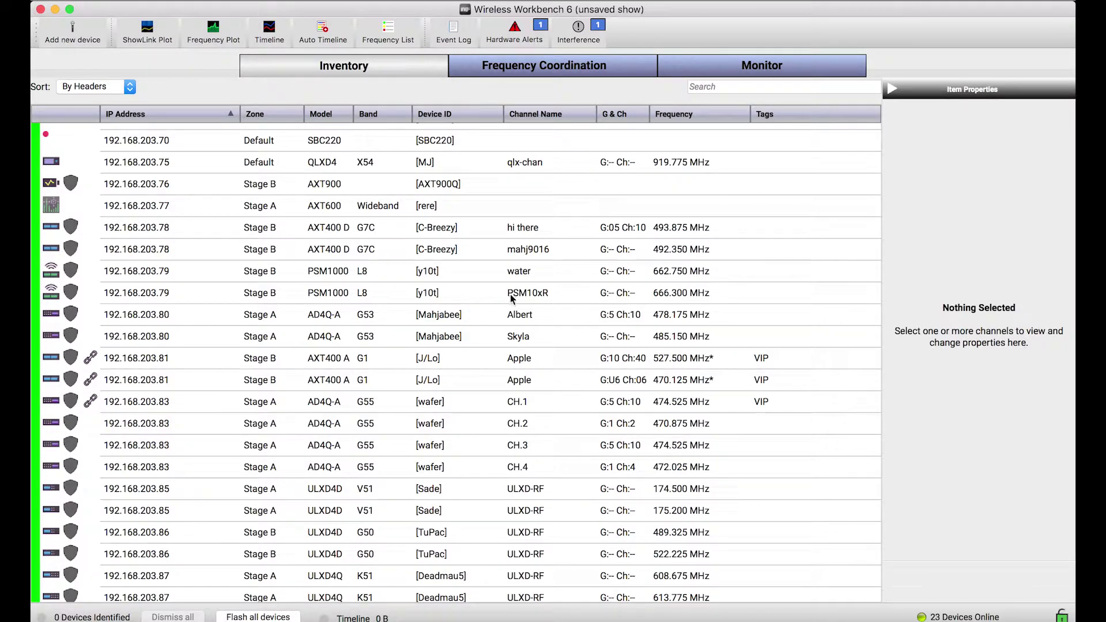
pyautogui.click(129, 88)
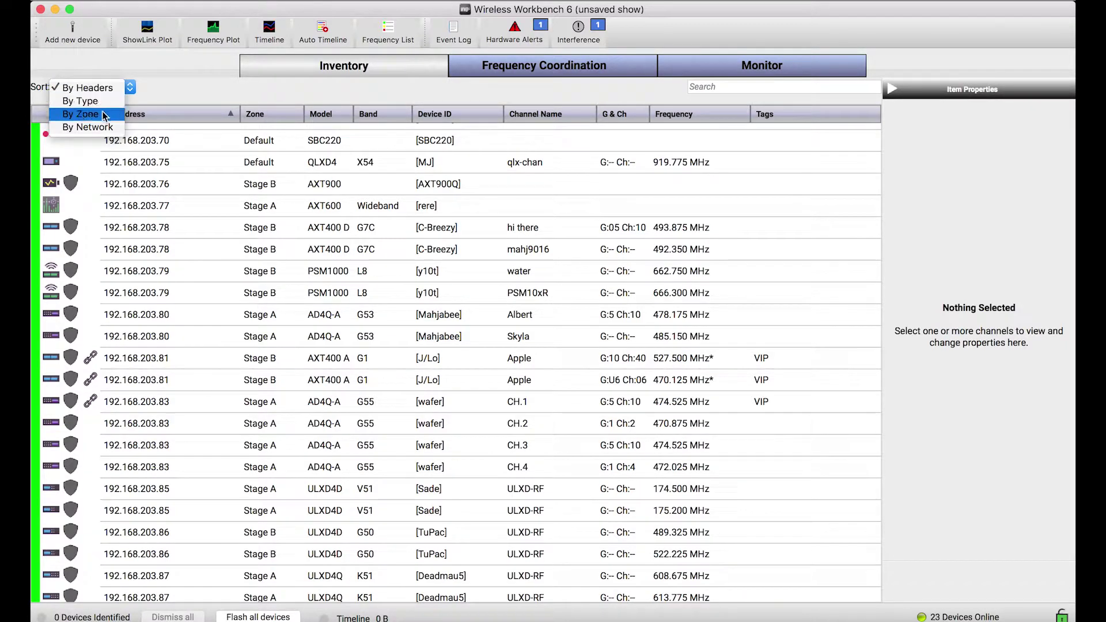
pyautogui.click(103, 104)
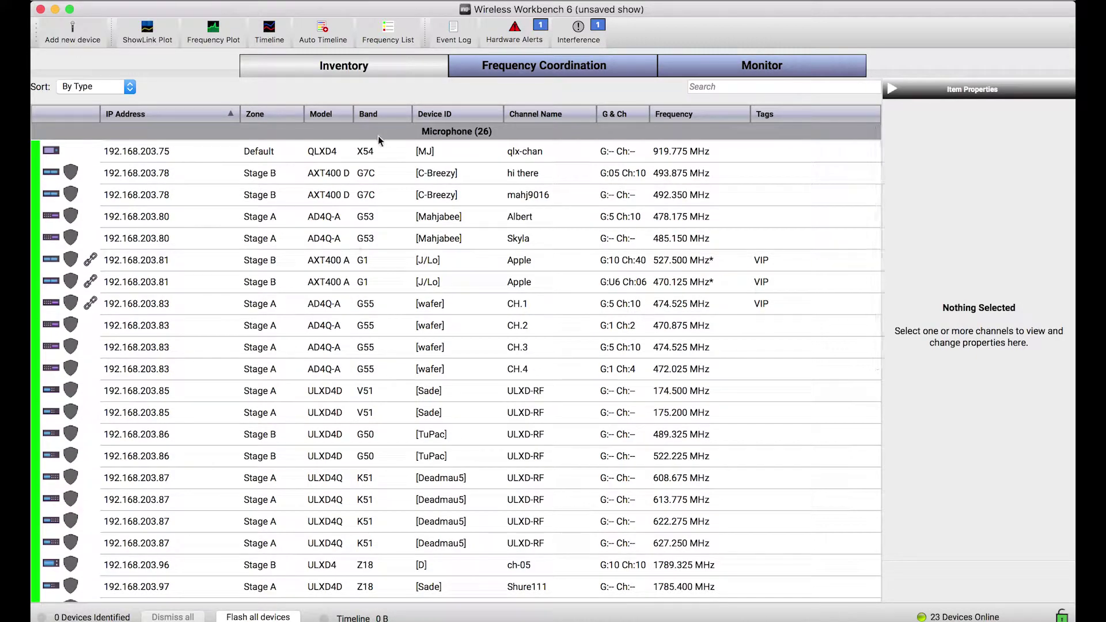
pyautogui.rightClick(396, 136)
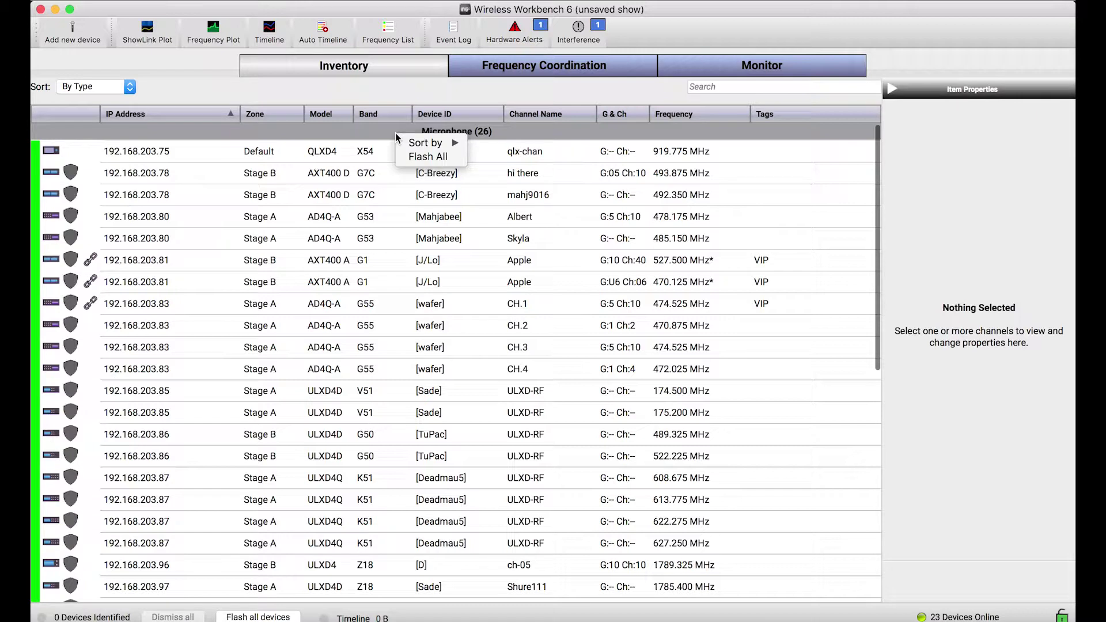
pyautogui.click(361, 135)
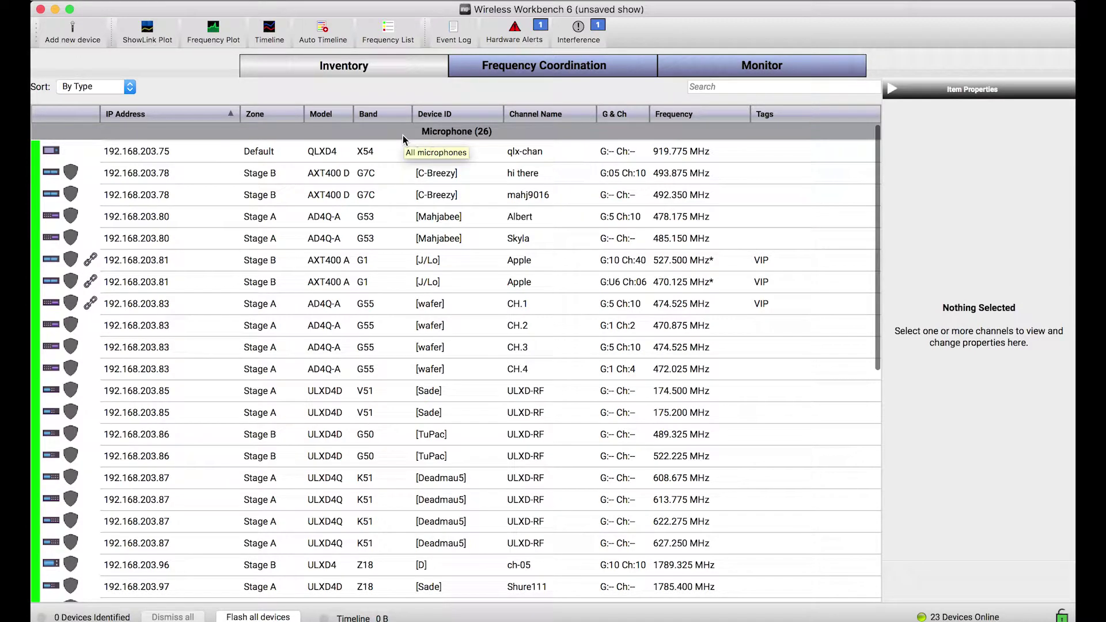
pyautogui.scroll(-1, 604, 229)
pyautogui.scroll(1, 604, 229)
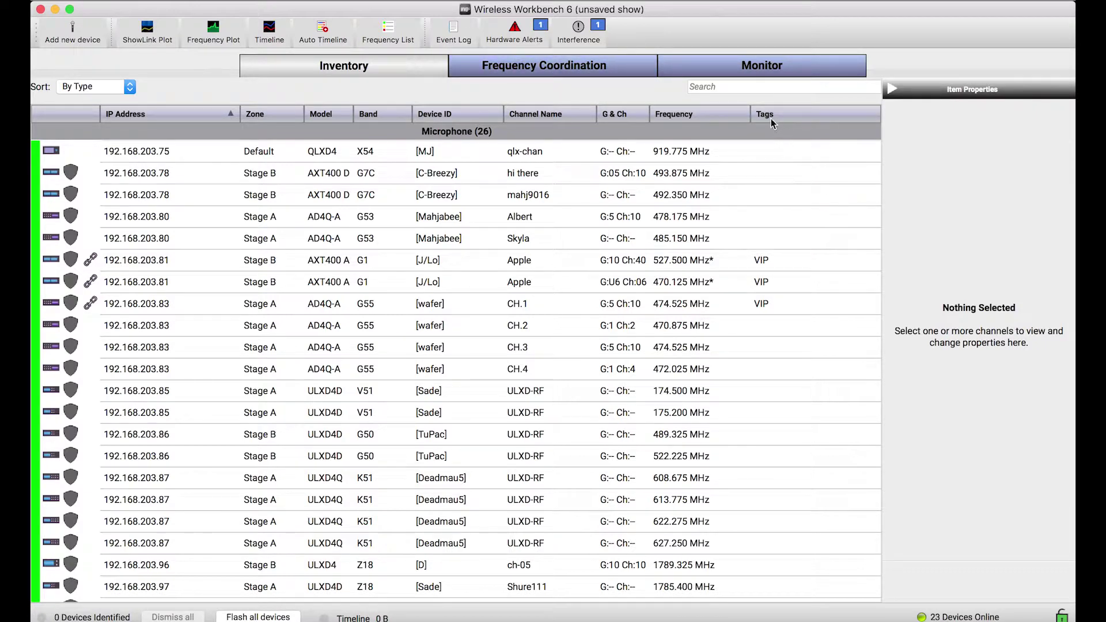
# Create a new tag named 'Backup Singers' in Manage Tags
pyautogui.rightClick(769, 154)
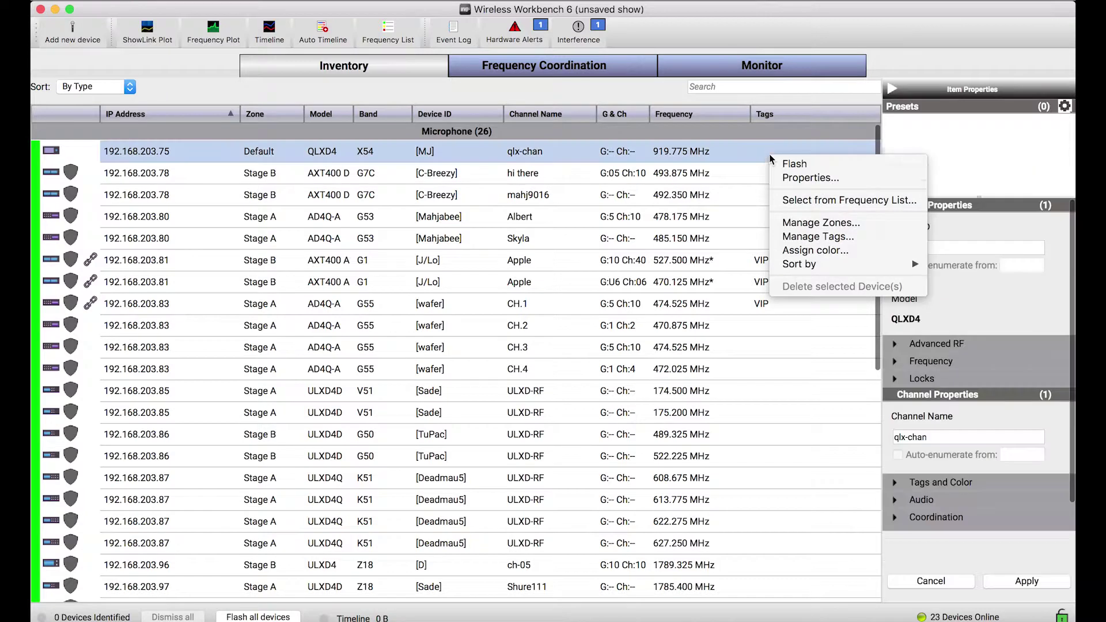
pyautogui.click(804, 236)
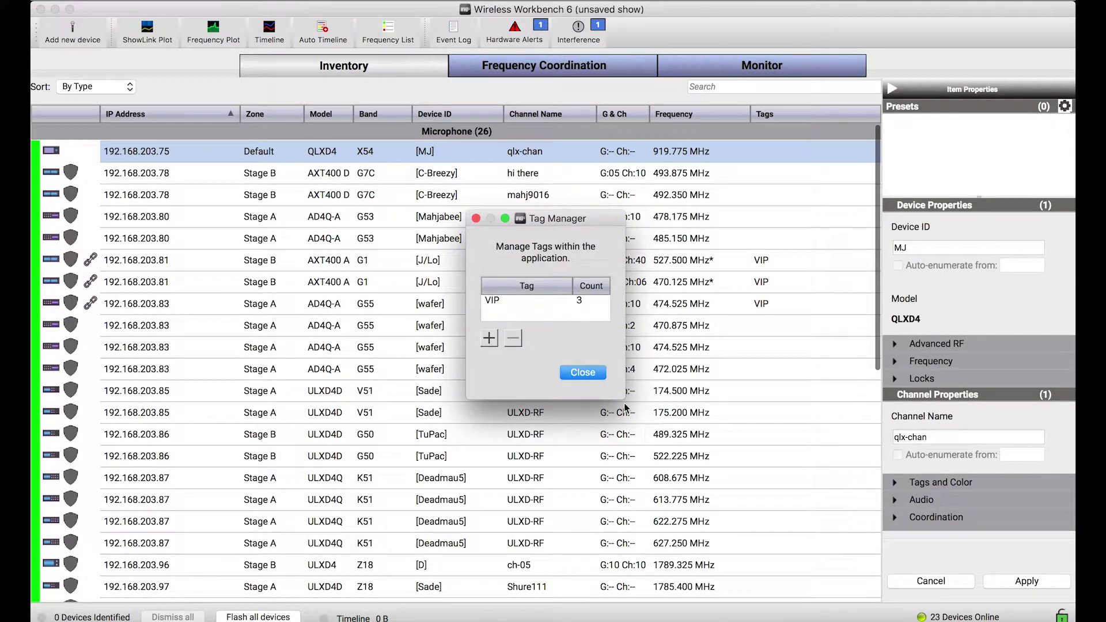
pyautogui.click(489, 339)
pyautogui.click(500, 315)
pyautogui.click(500, 314)
pyautogui.write('Backup Singers')
pyautogui.press('Return')
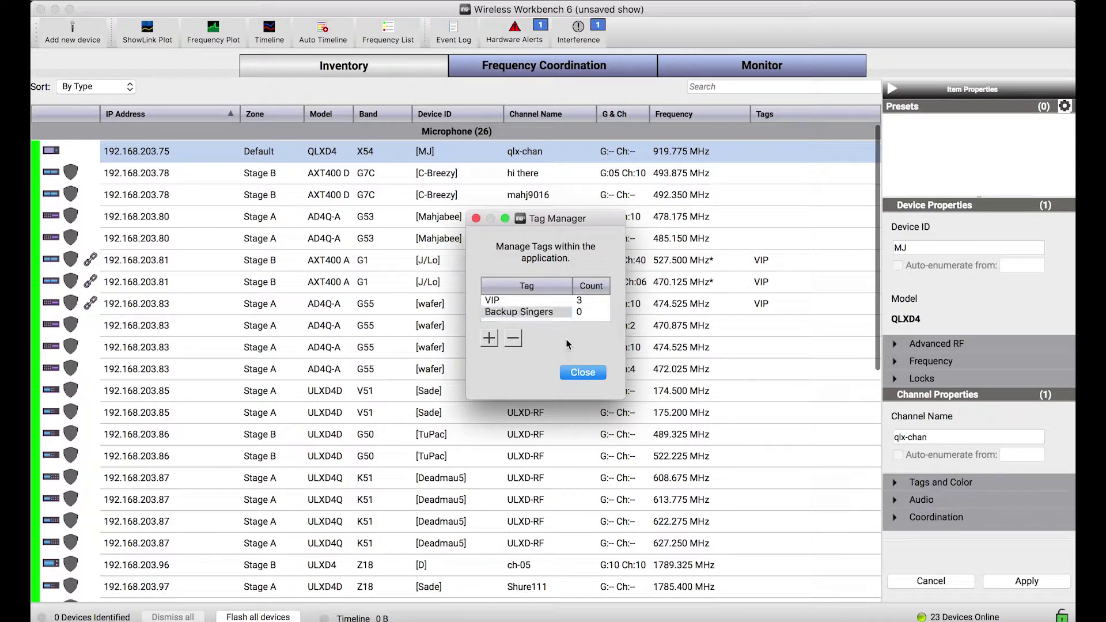
pyautogui.click(476, 218)
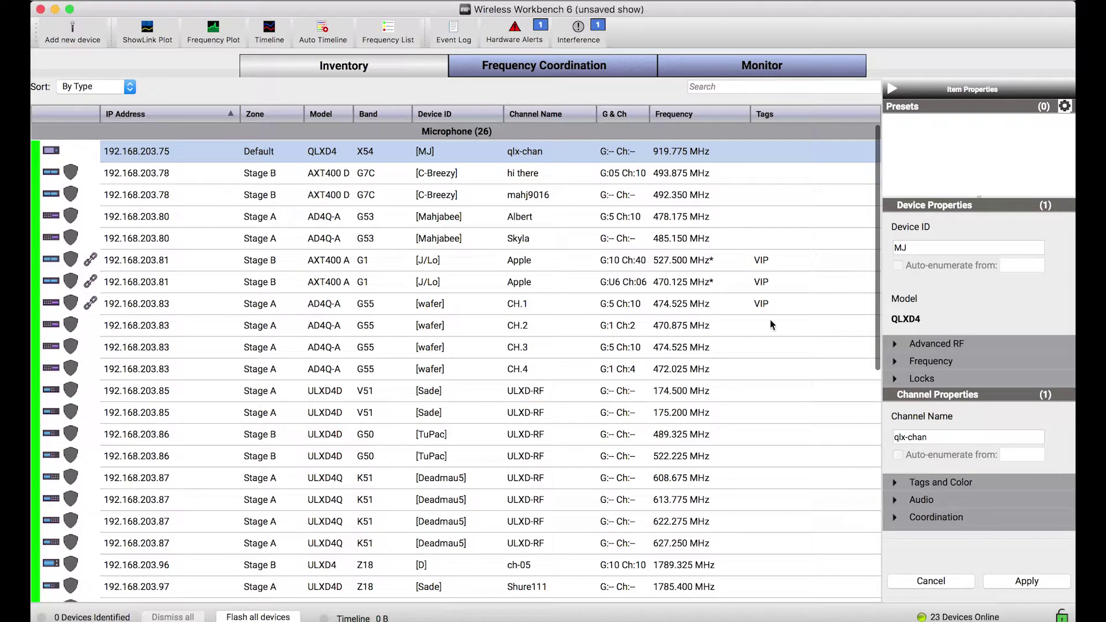
# Apply the Backup Singers tag to CH.3, CH.4 and the 174.500 MHz channel
pyautogui.moveTo(790, 347); pyautogui.dragTo(772, 391)
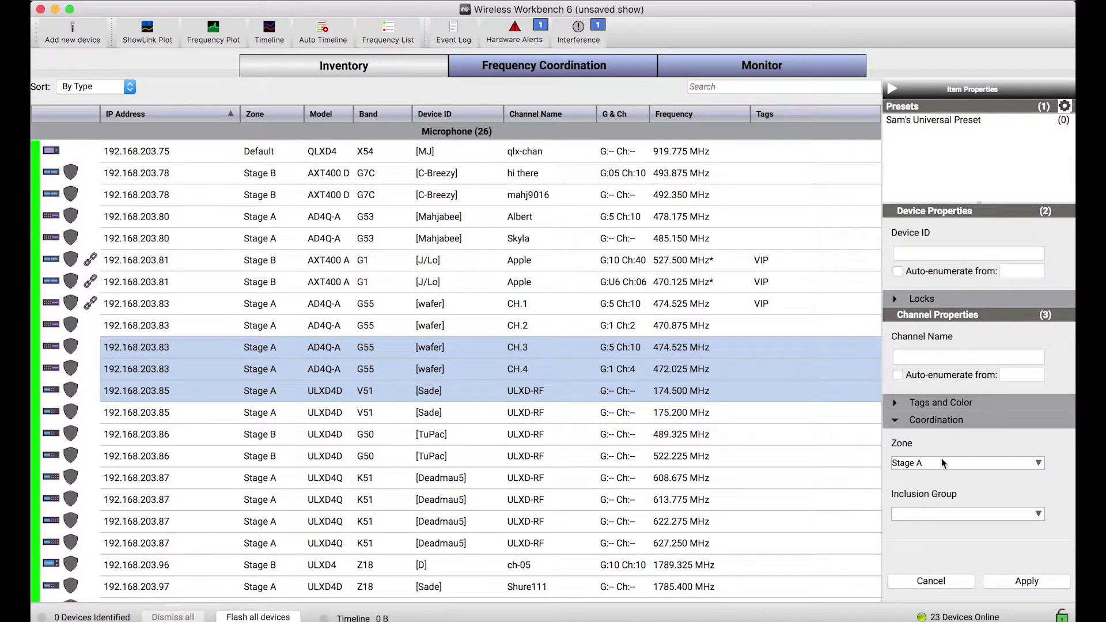
pyautogui.click(895, 419)
pyautogui.click(895, 402)
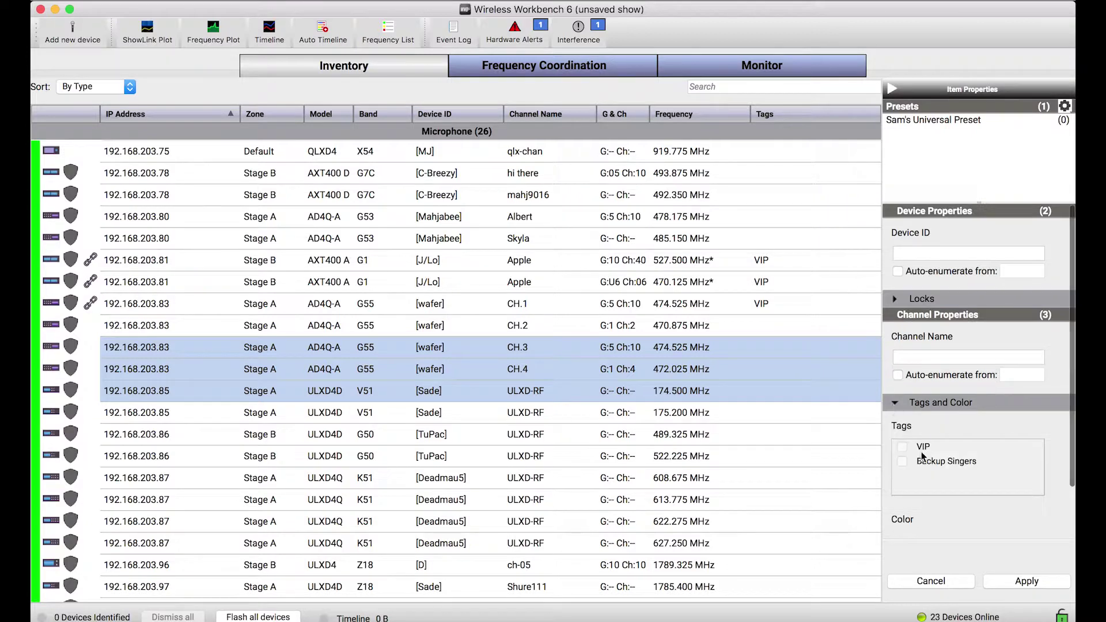
pyautogui.click(903, 462)
pyautogui.click(1011, 579)
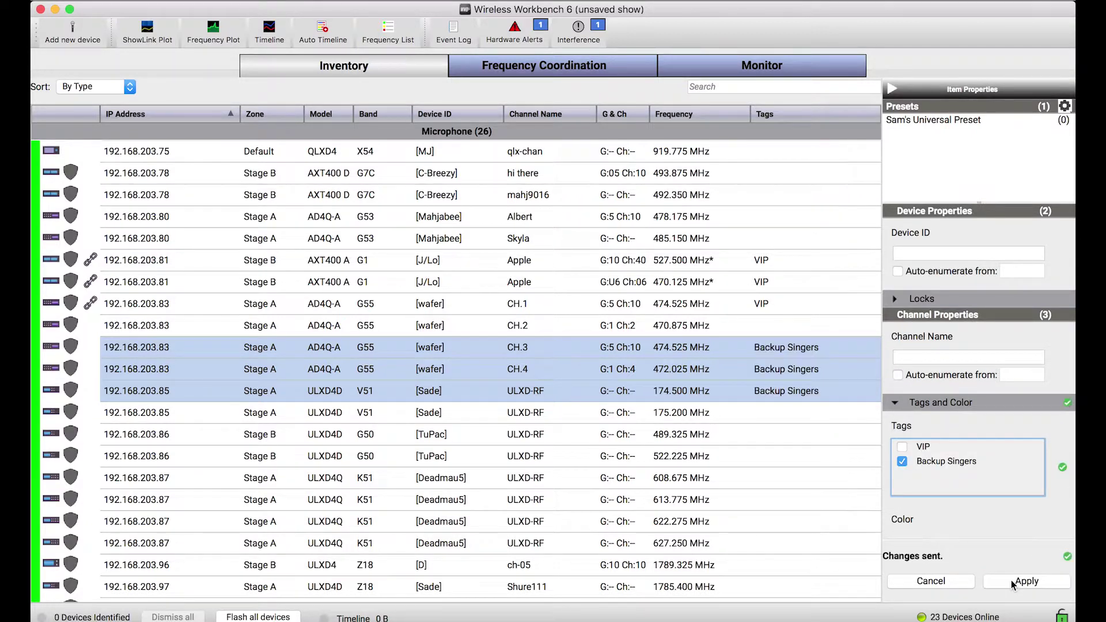
pyautogui.click(744, 415)
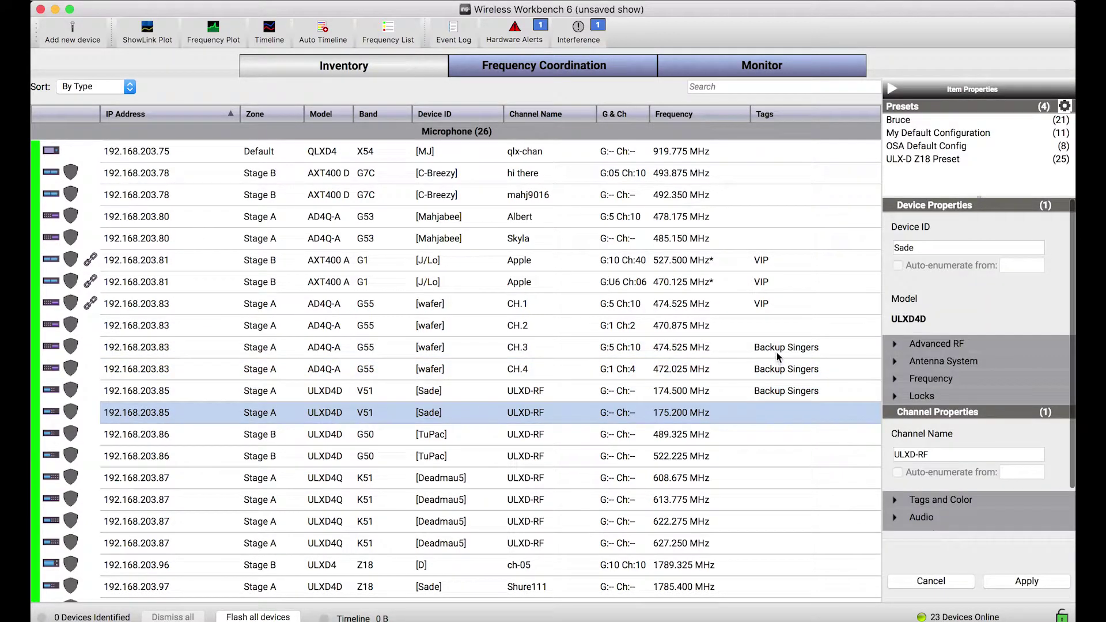
pyautogui.click(747, 85)
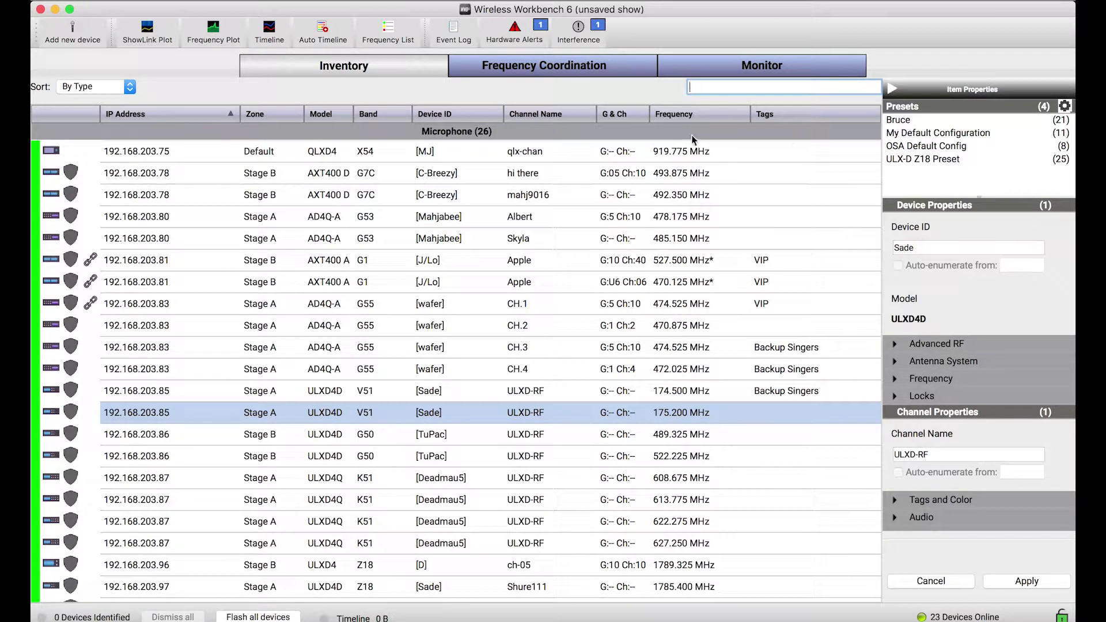
pyautogui.write('backup')
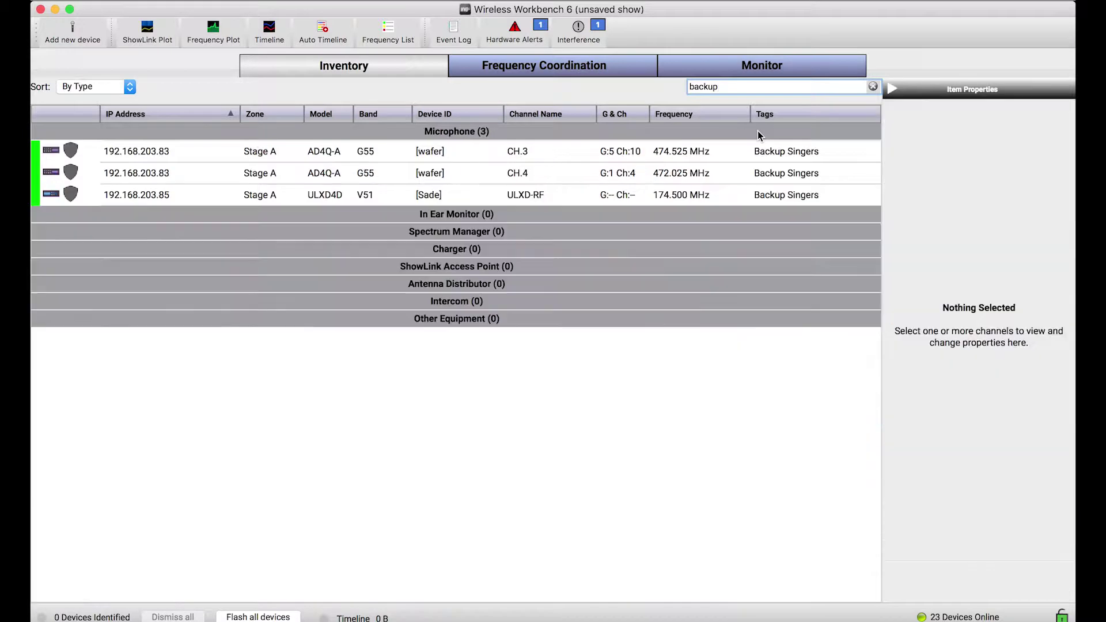
pyautogui.click(871, 88)
pyautogui.click(872, 87)
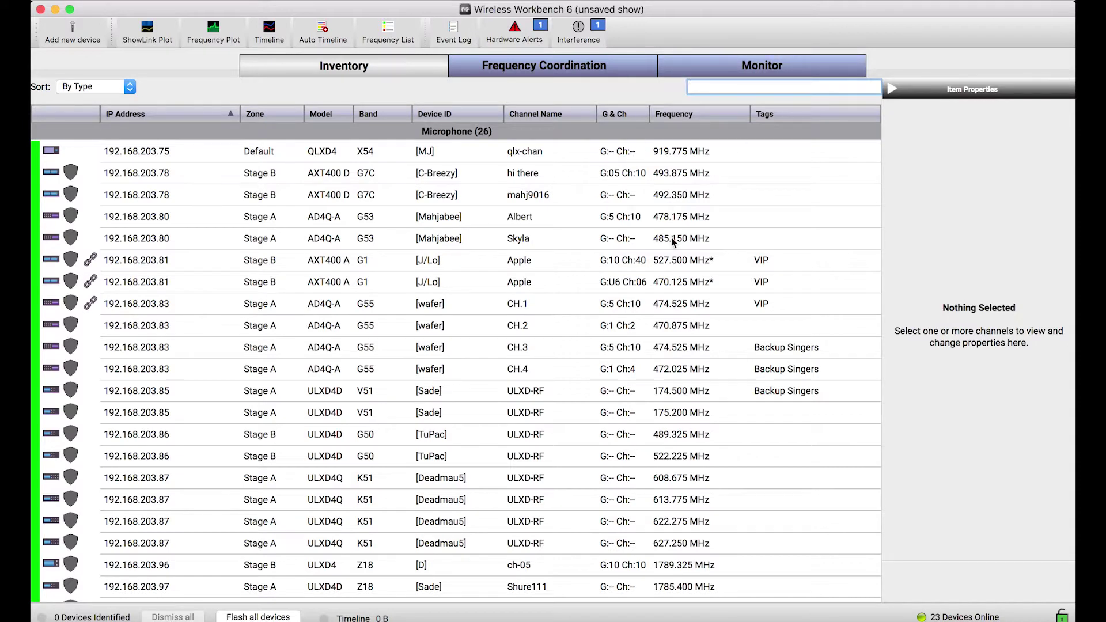
pyautogui.click(413, 151)
# Assign green (#55aa7f) to the qlx-chan channel on 192.168.203.75
pyautogui.keyDown('shift'); pyautogui.click(412, 174); pyautogui.keyUp('shift')
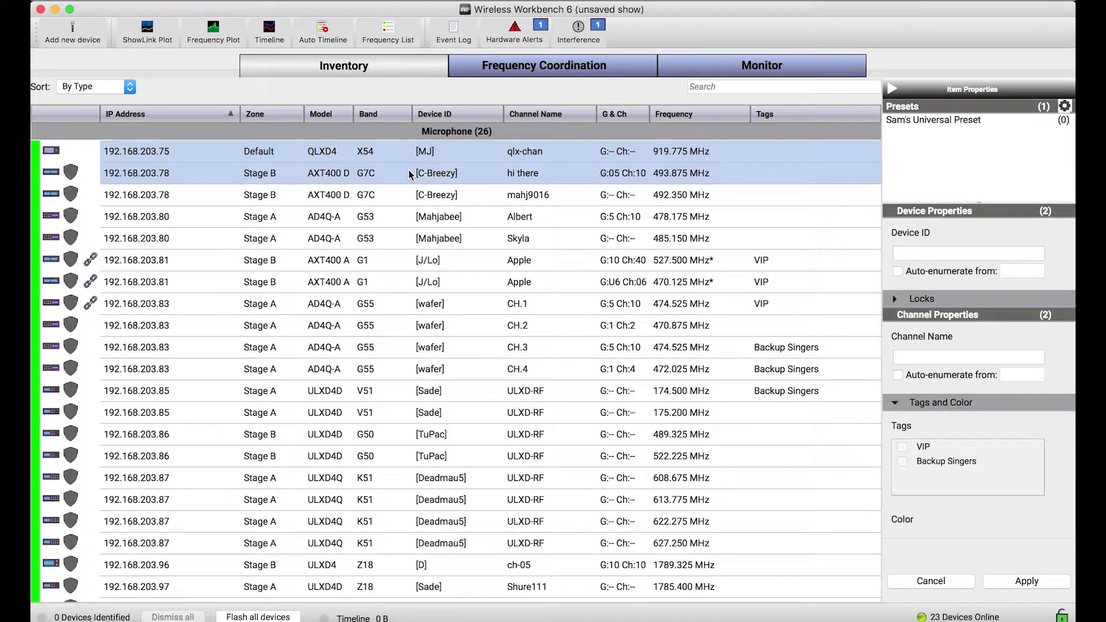
pyautogui.click(390, 155)
pyautogui.rightClick(390, 156)
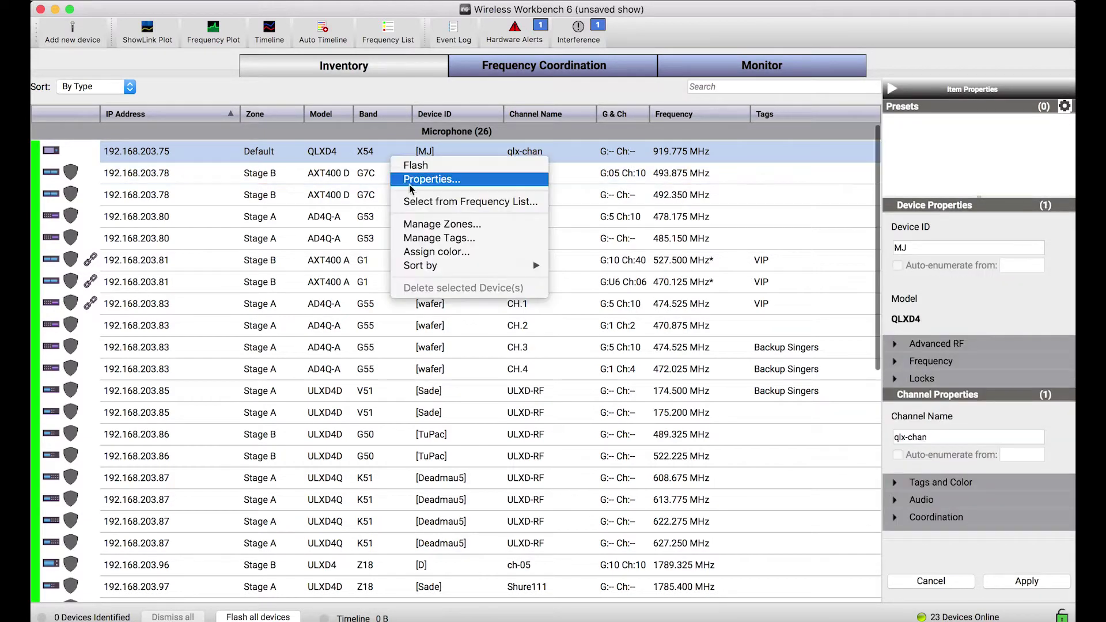
pyautogui.click(444, 253)
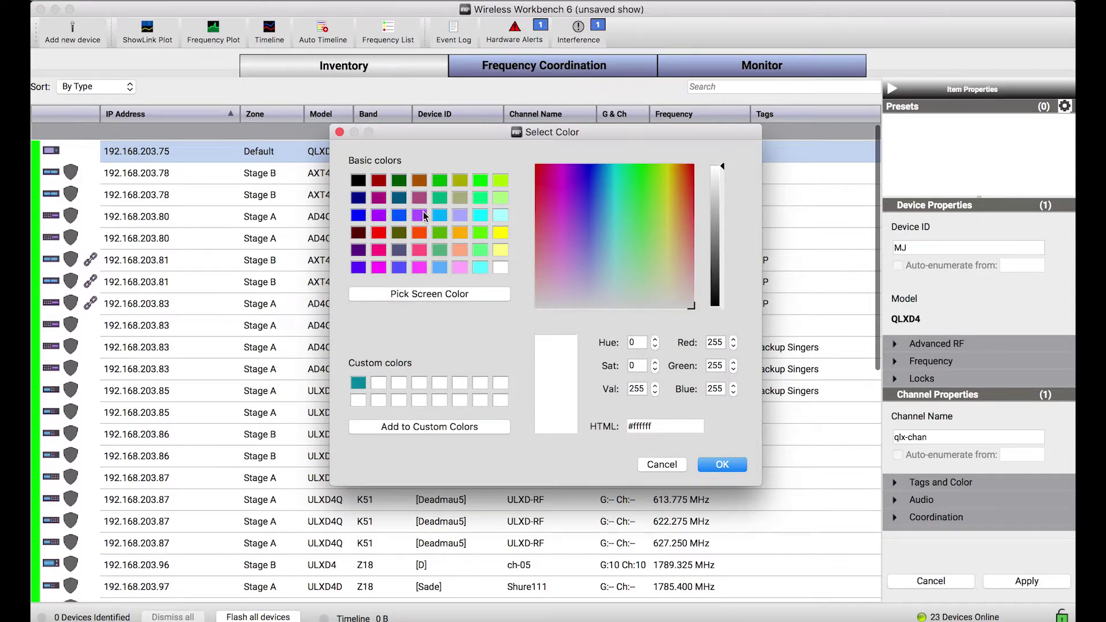
pyautogui.click(438, 252)
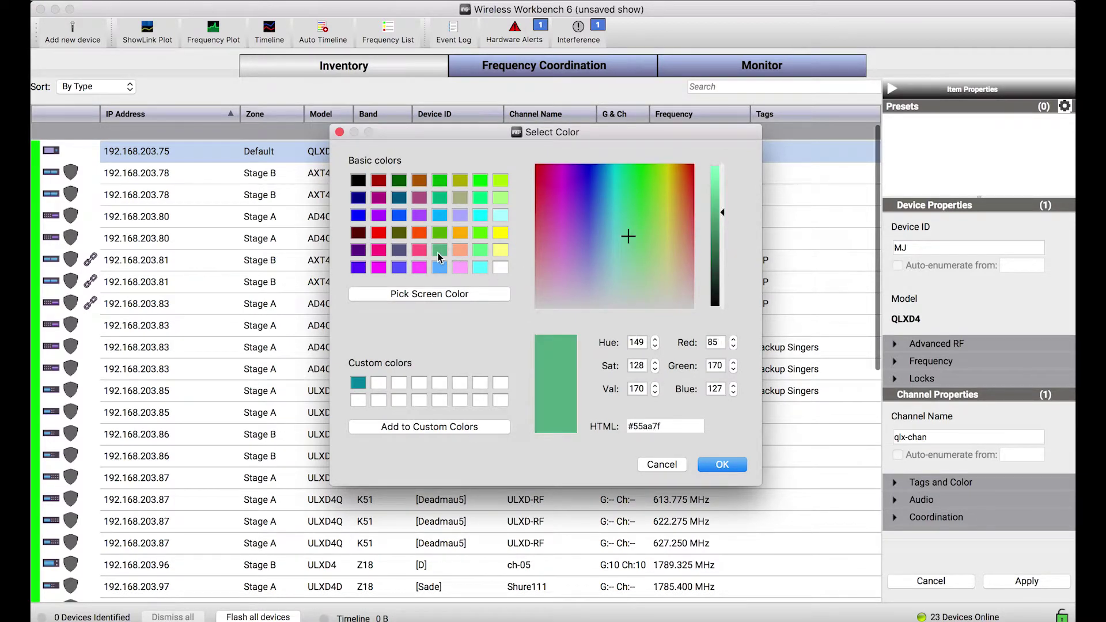
pyautogui.click(722, 464)
pyautogui.click(647, 436)
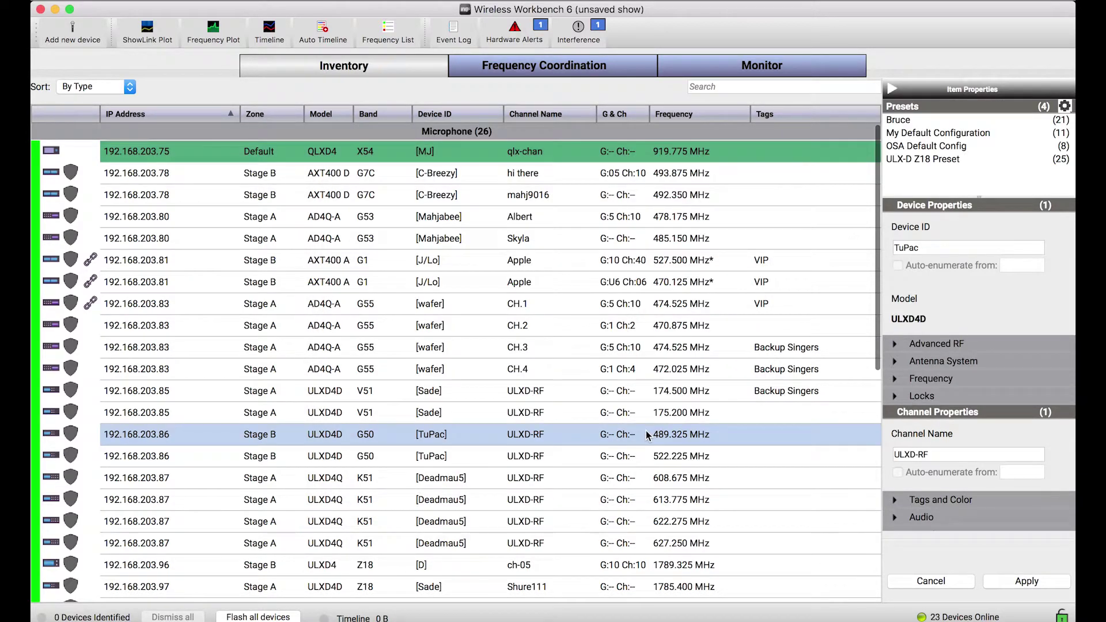